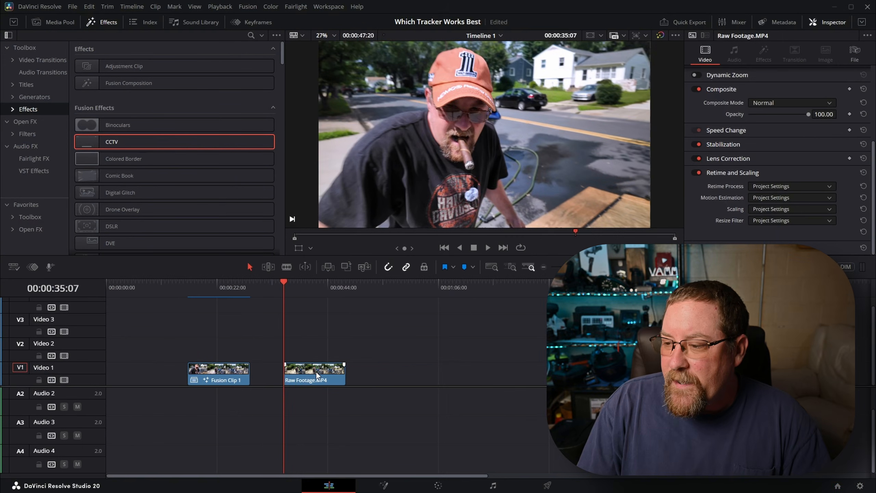
Place blue circle.png on Video 2 directly above Raw Footage.MP4 and extend it to the footage's full length
click(55, 22)
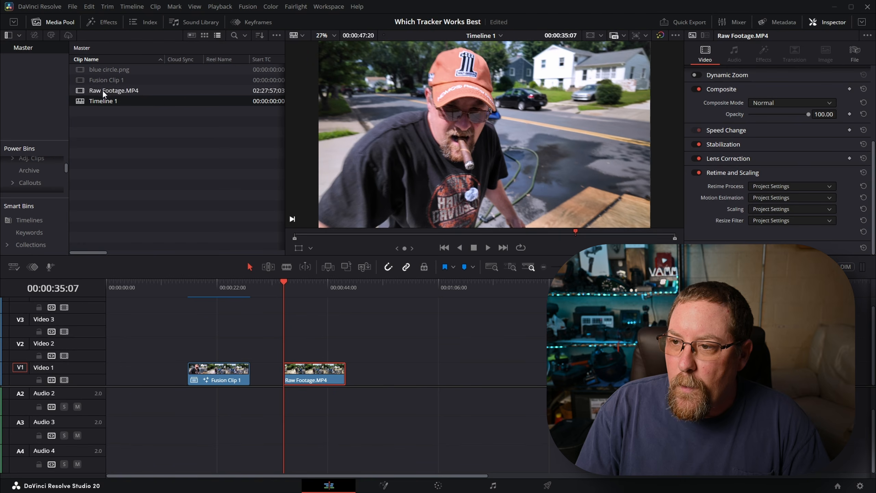
drag(109, 69, 290, 345)
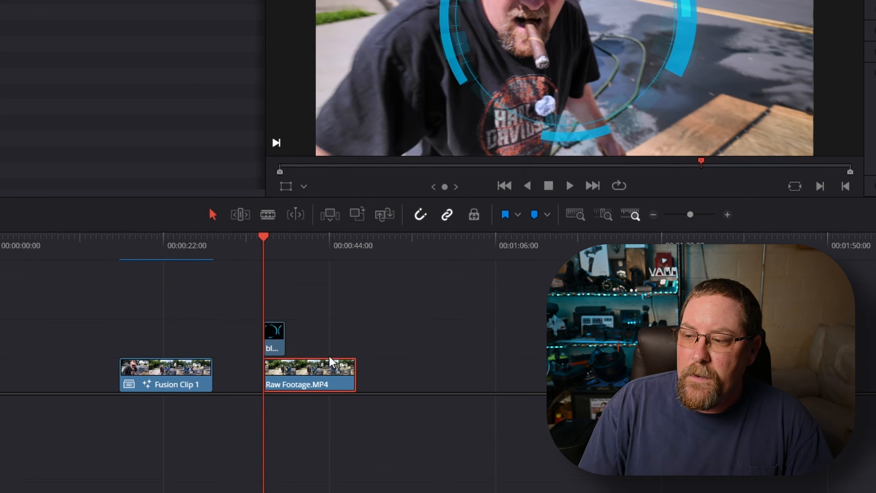
scroll(328, 359, up, 4)
scroll(535, 294, right, 10)
click(108, 351)
drag(140, 341, 416, 341)
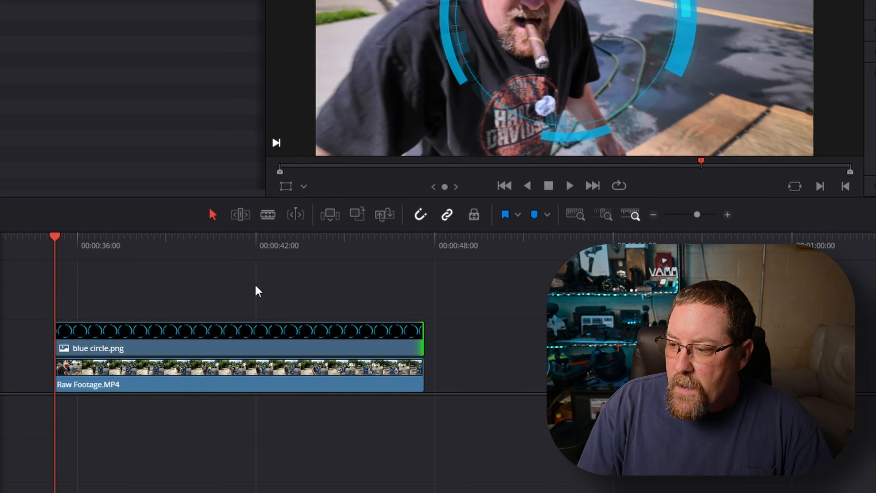
Set keyframes for all Transform parameters of blue circle.png at its first frame, 00:00:35:07
drag(453, 303, 36, 434)
click(482, 371)
click(142, 331)
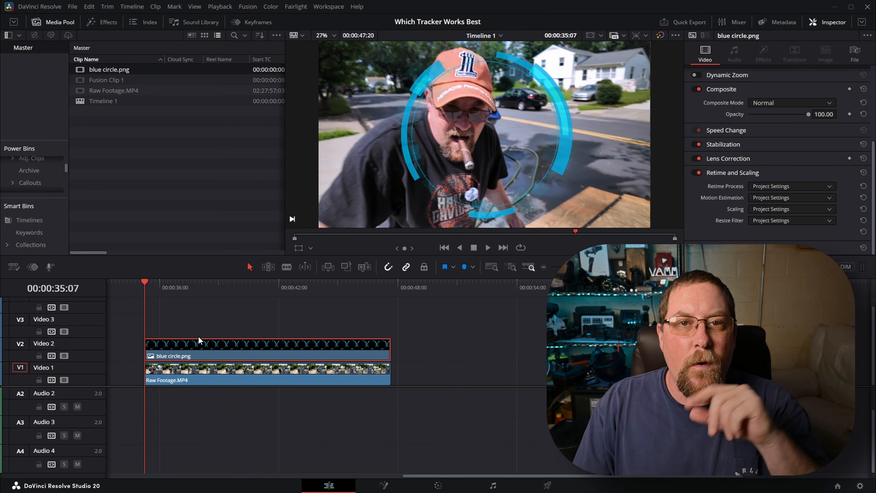
click(209, 327)
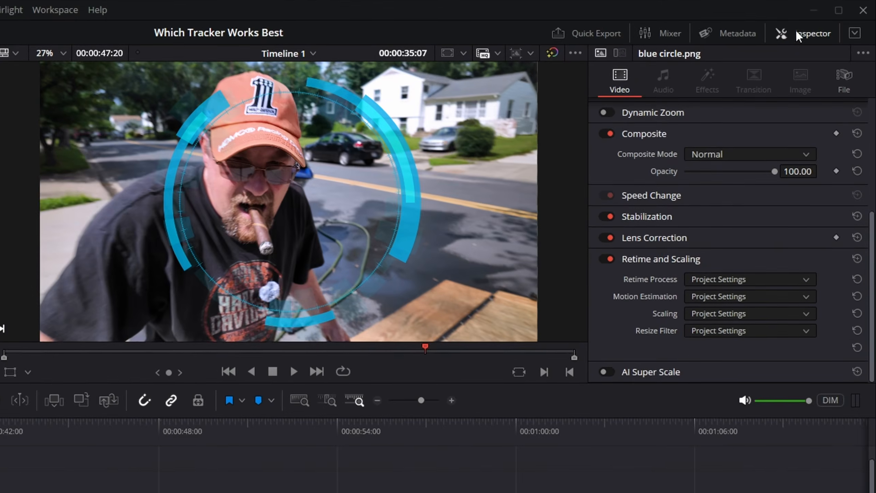
click(822, 20)
click(796, 31)
scroll(691, 174, up, 5)
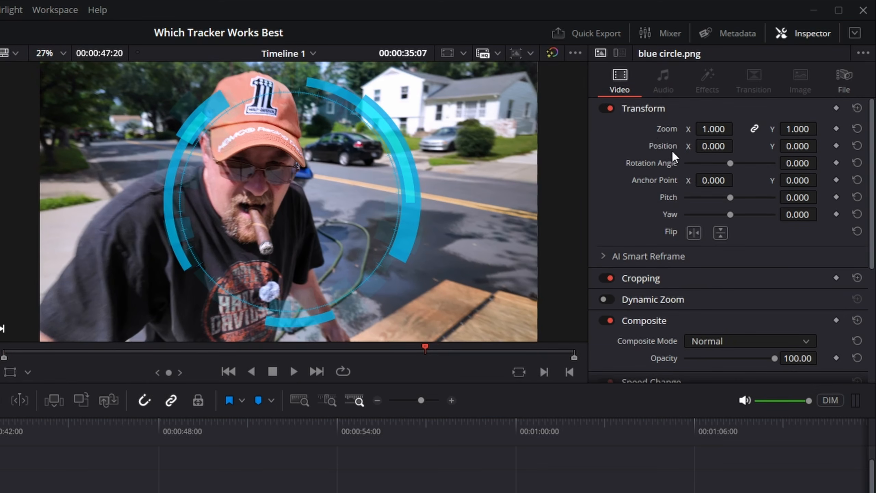
click(836, 108)
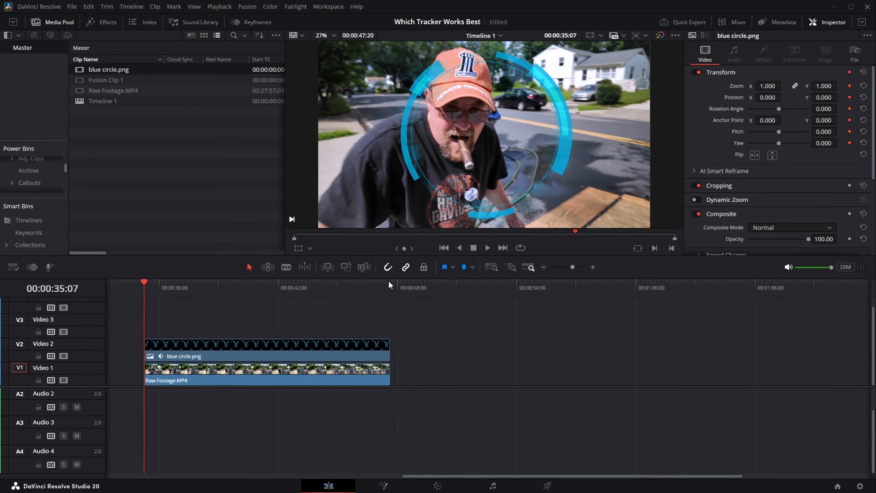
Set the Rotation Angle of blue circle.png to -360 at the end of the clip, 00:00:47:20
click(389, 281)
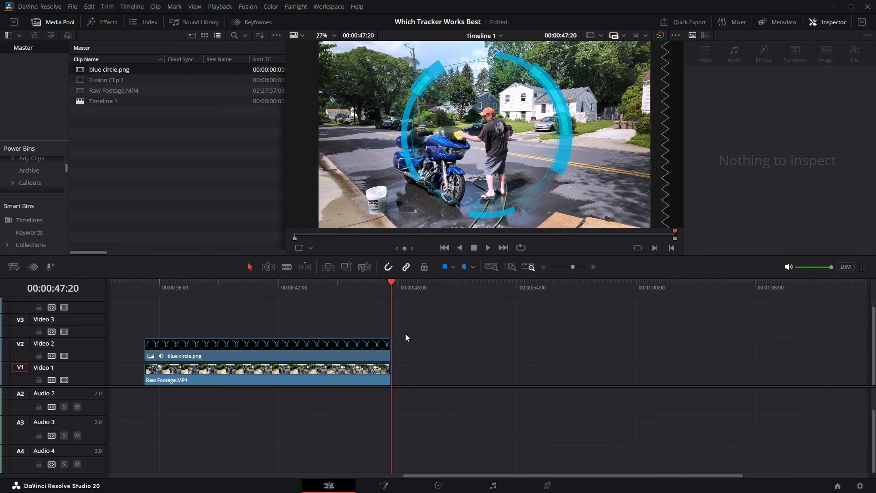
click(383, 346)
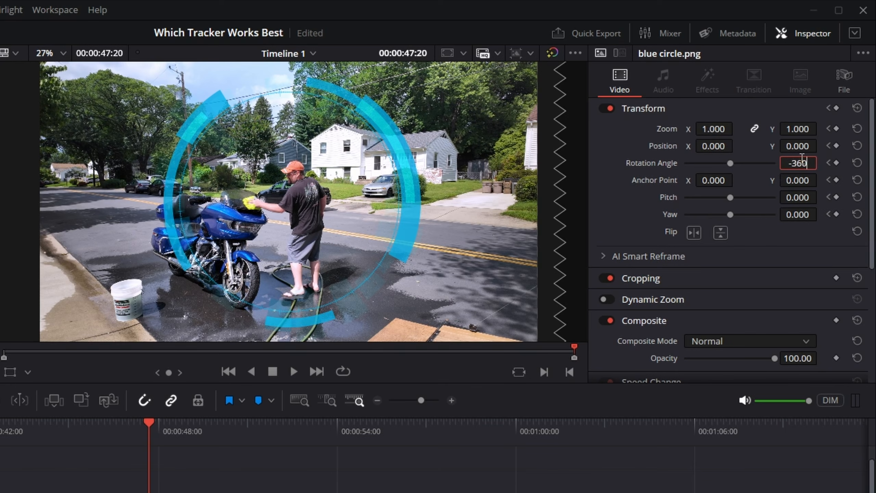
key(Return)
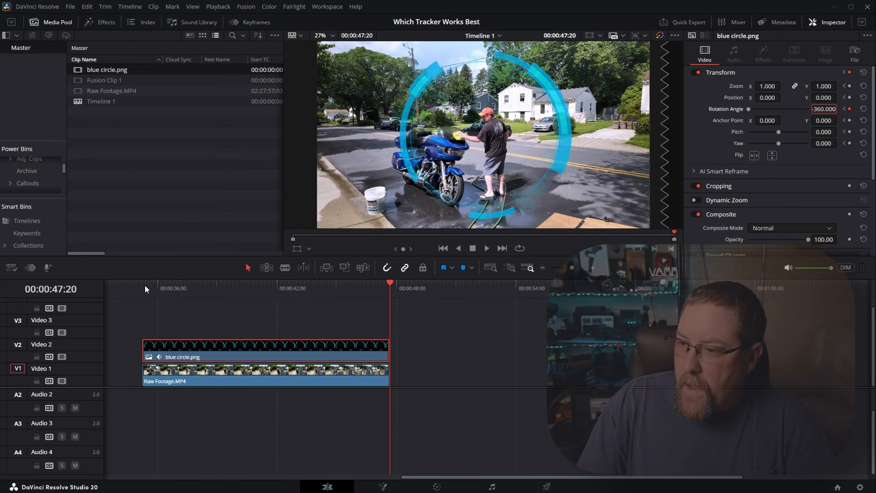
Play the timeline from the start of the clips to check the circle's rotation
click(148, 284)
key(space)
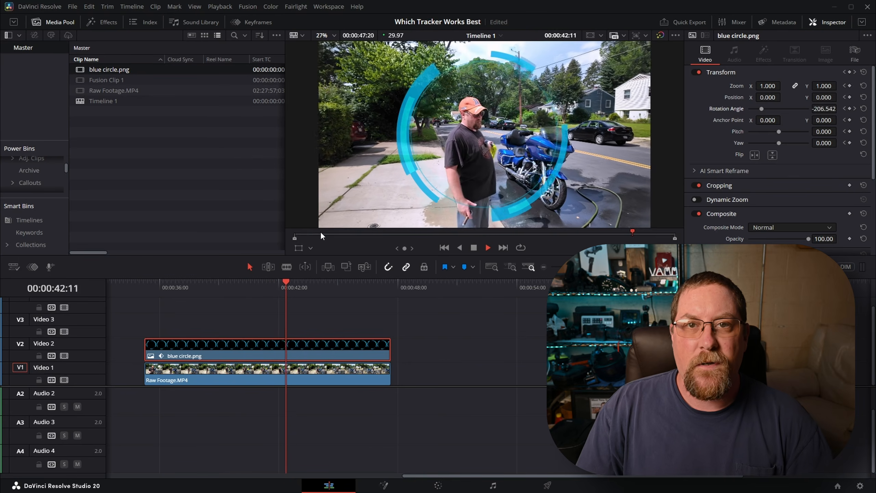
key(space)
Combine blue circle.png and Raw Footage.MP4 into a new Fusion clip and open it in the Fusion page at its first frame
drag(524, 311, 144, 423)
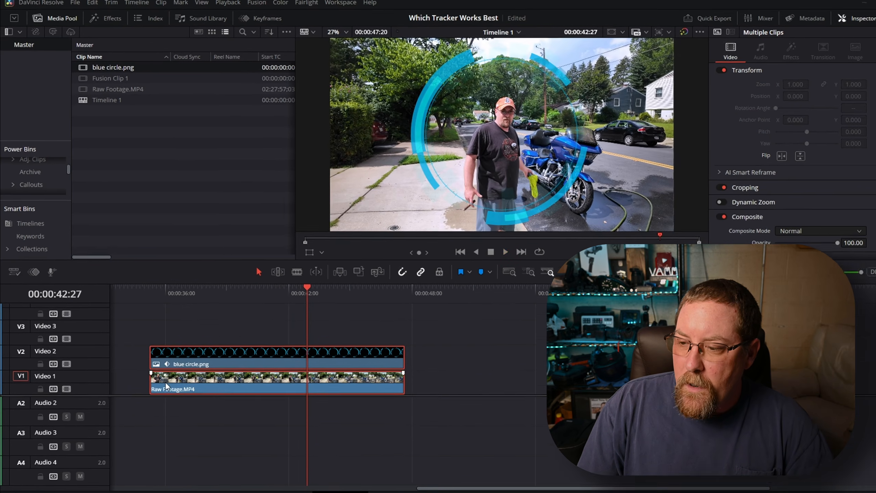
right_click(160, 377)
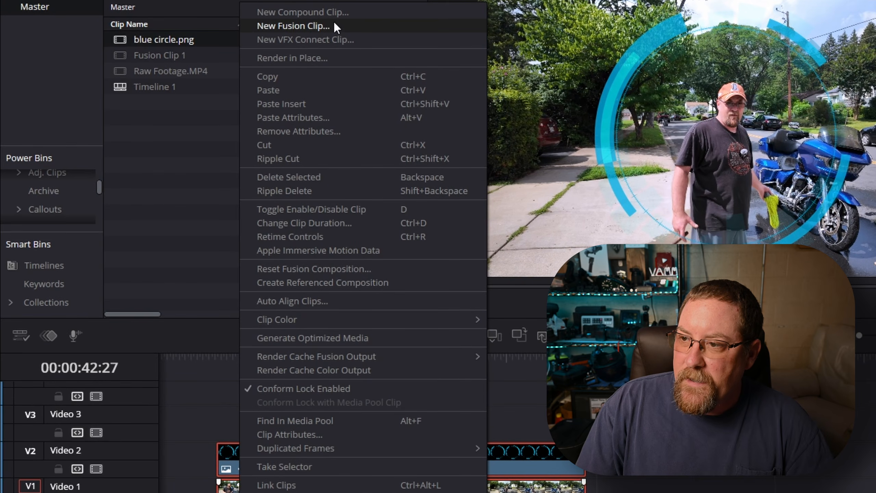
click(334, 21)
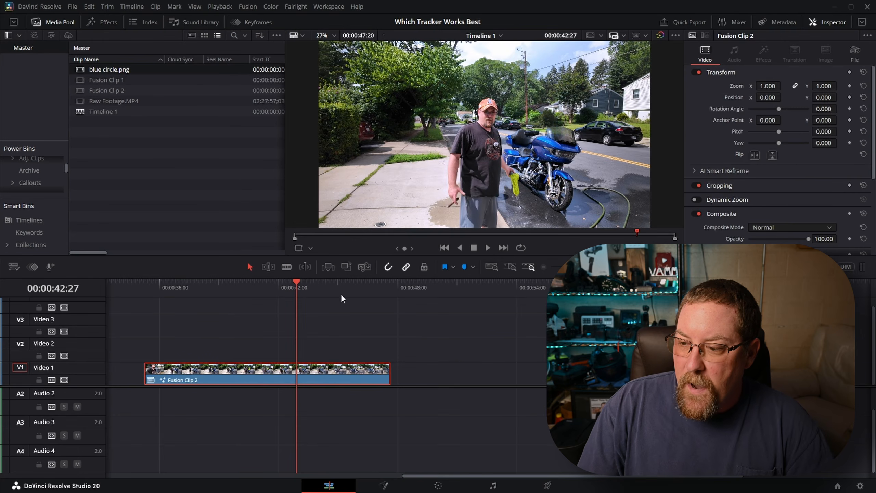
click(144, 285)
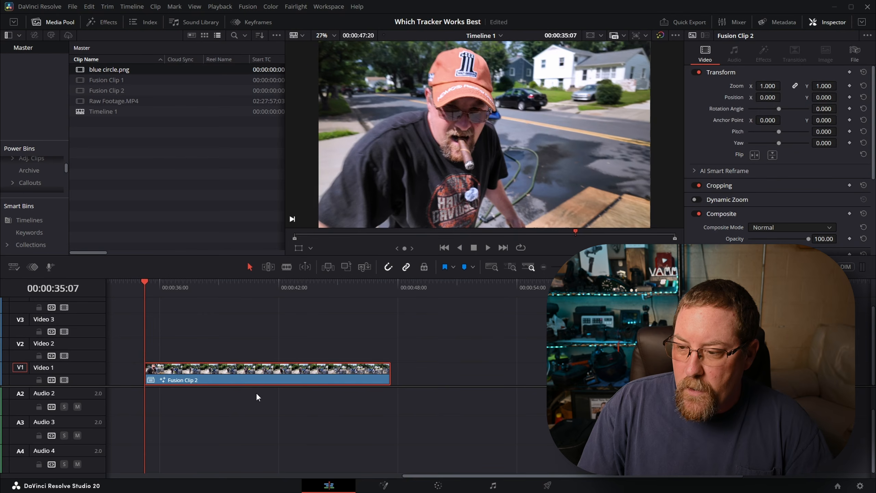
right_click(187, 373)
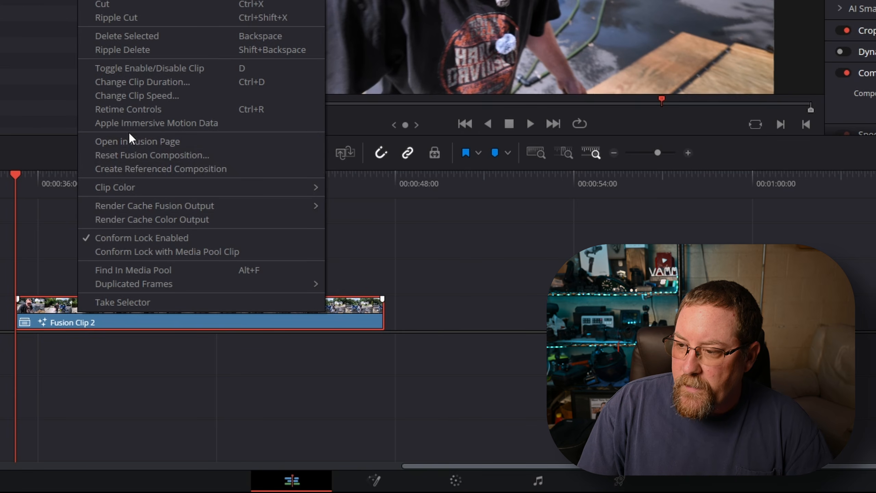
click(129, 141)
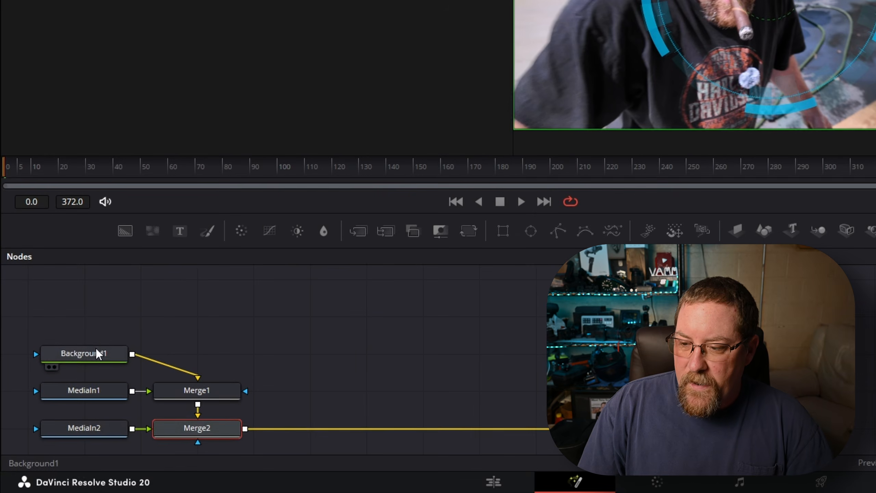
Delete the Background1, Merge1 and Merge2 nodes
click(63, 396)
click(120, 423)
ctrl+click(197, 431)
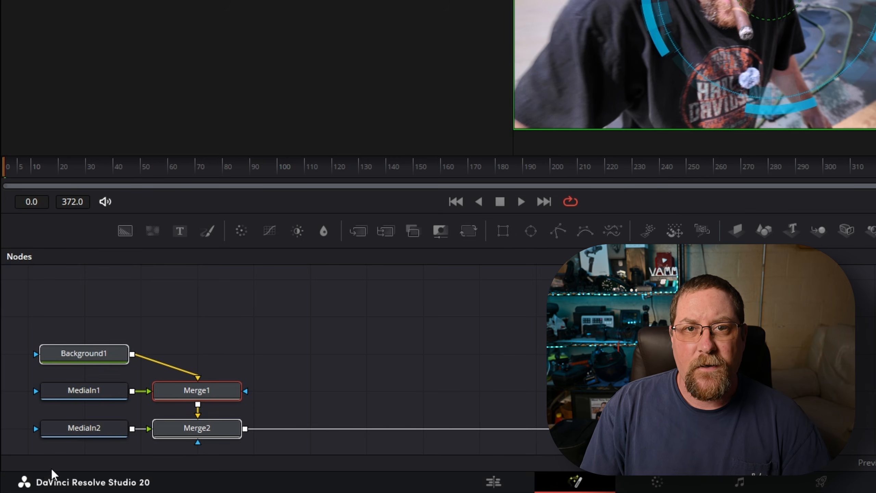
key(Delete)
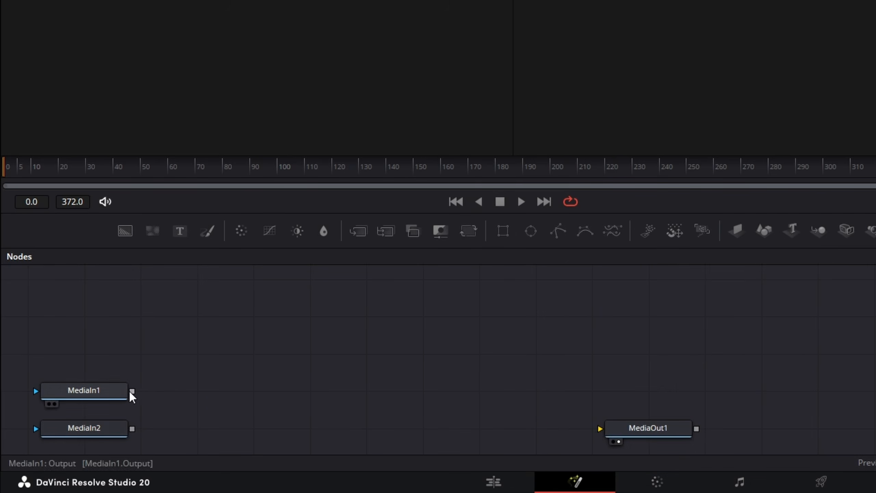
Connect MediaIn1 directly to MediaOut1 and move the MediaIn2 node above MediaIn1
drag(132, 392, 600, 427)
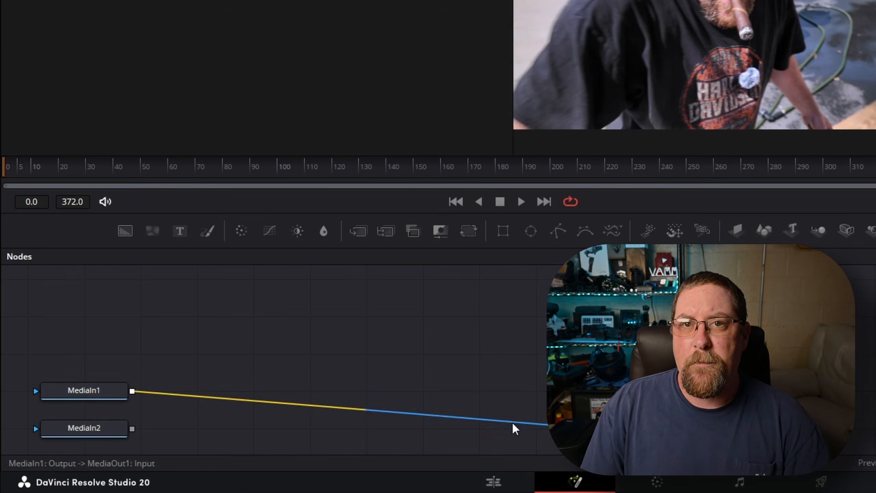
click(668, 400)
drag(108, 433, 110, 353)
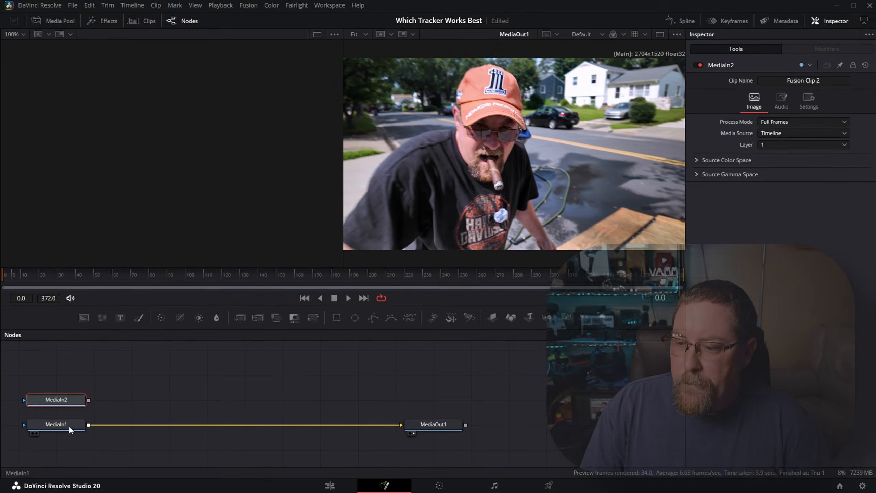
Add a Tracker node between MediaIn1 and MediaOut1
click(67, 427)
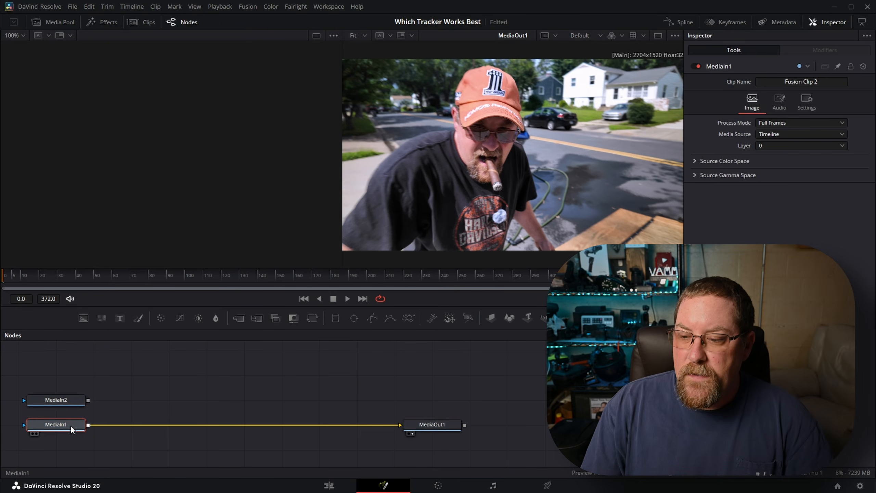
key(shift+space)
text(tra)
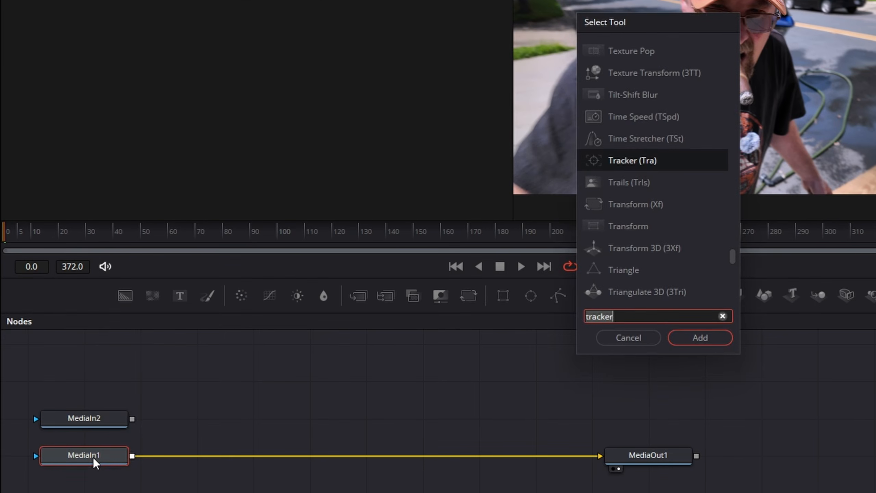
text(cker)
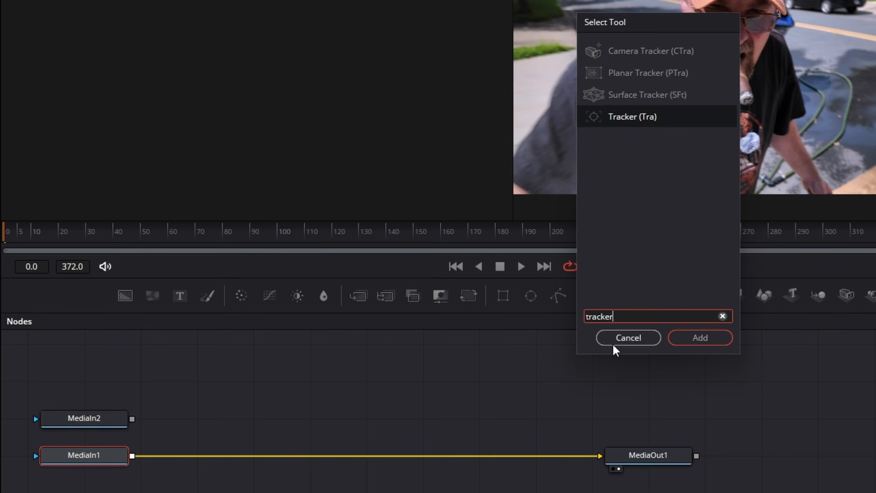
click(701, 338)
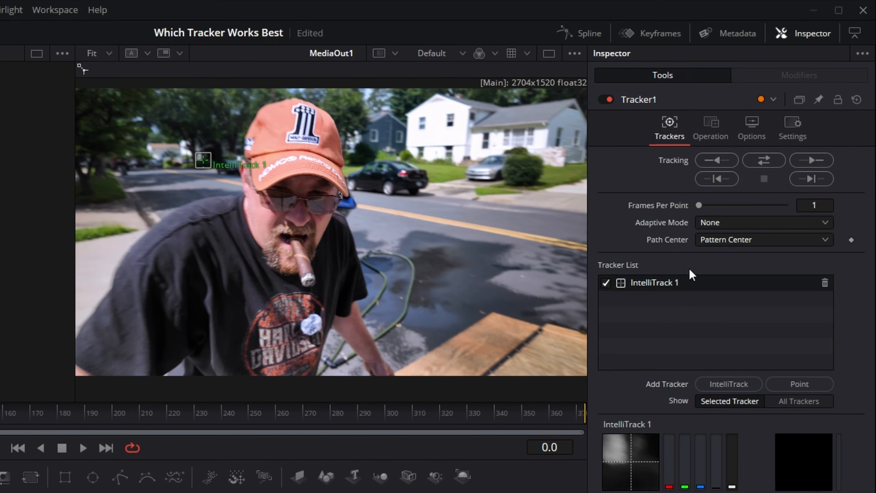
Position the IntelliTrack 1 point on the orange cap beside its number 1 logo and set Adaptive Mode to Best match
drag(201, 159, 289, 129)
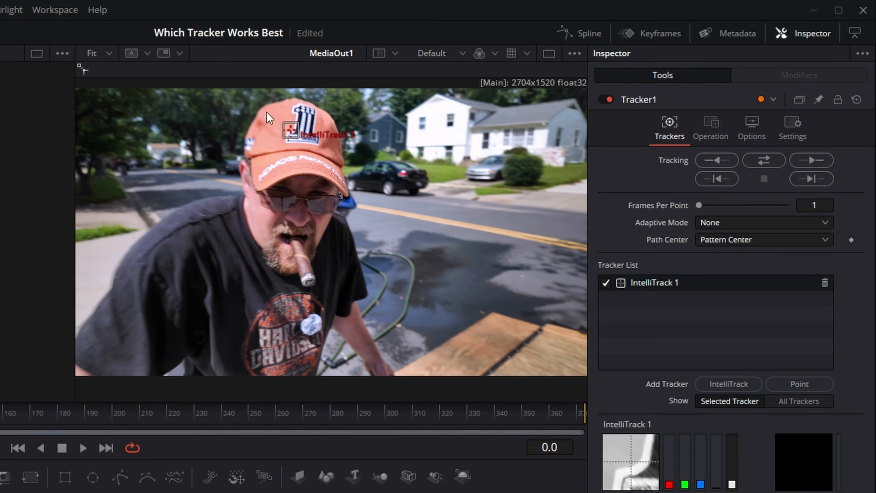
drag(290, 126, 280, 124)
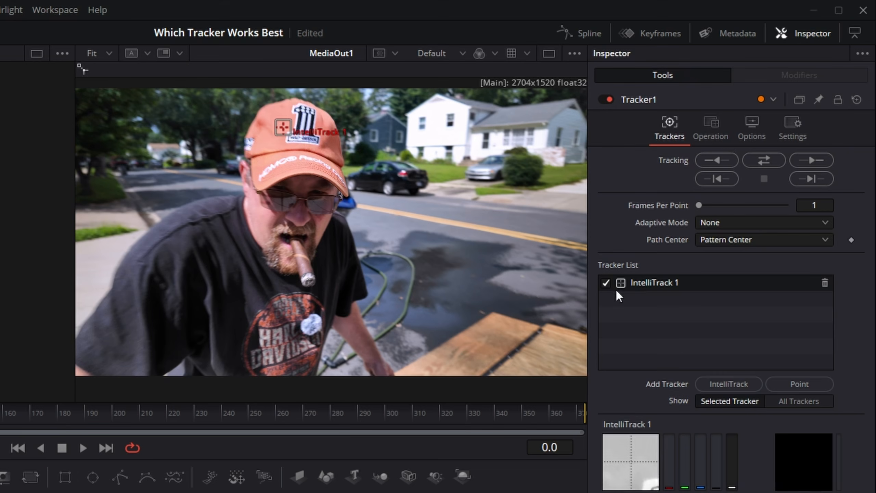
click(737, 223)
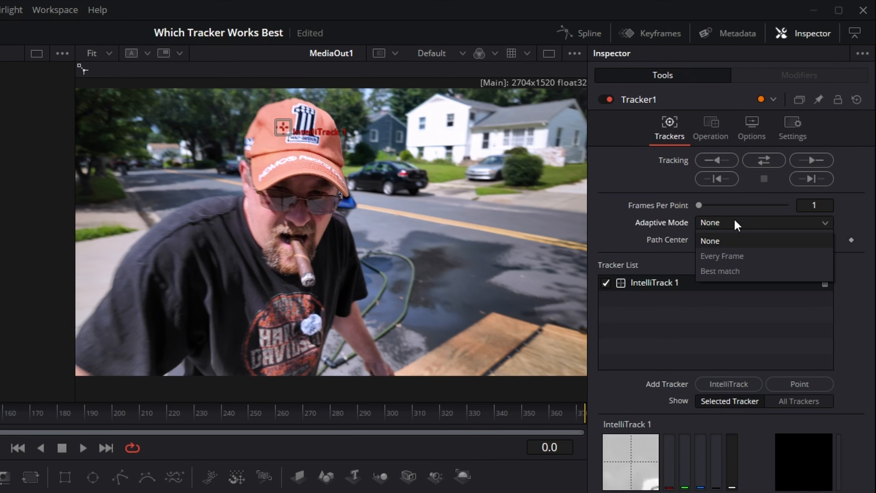
click(713, 271)
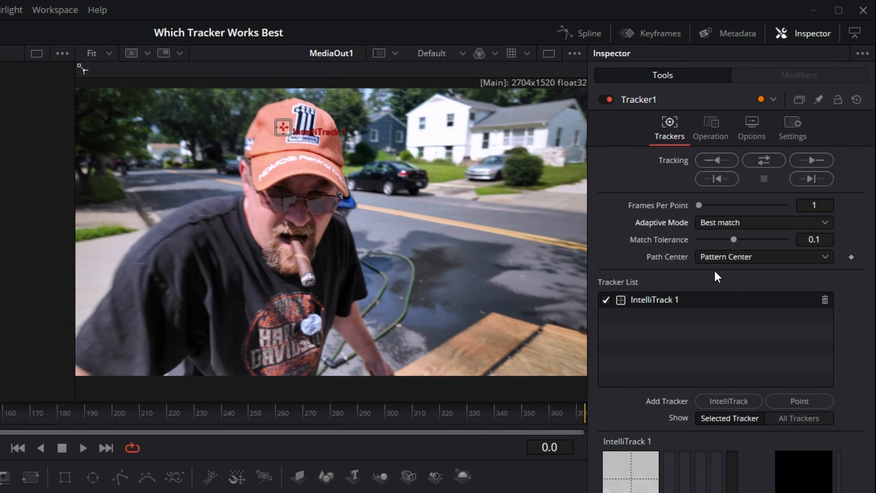
Try to track the cap point through the clip from the first frame, and delete the Tracker1 node
click(760, 164)
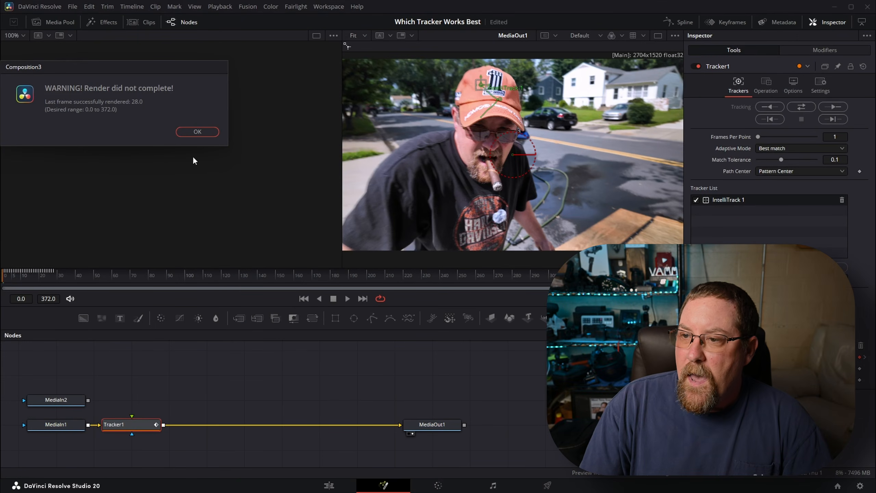
drag(137, 68, 151, 76)
click(213, 139)
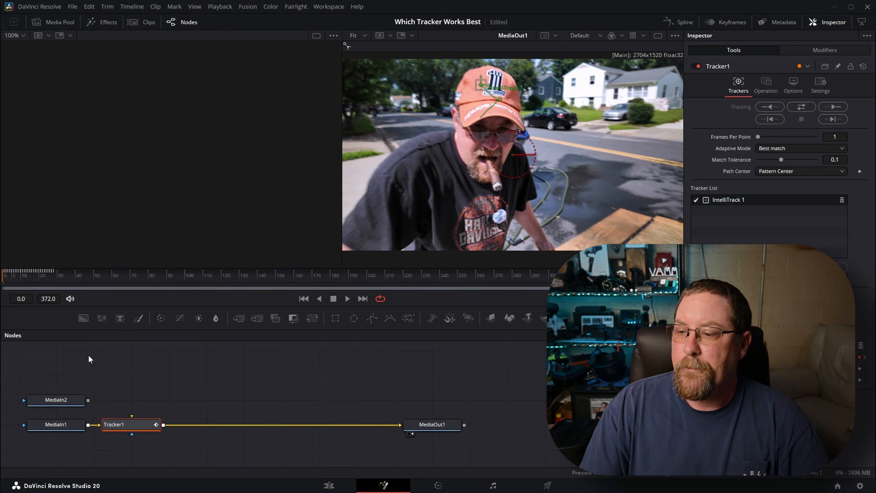
key(BackSpace)
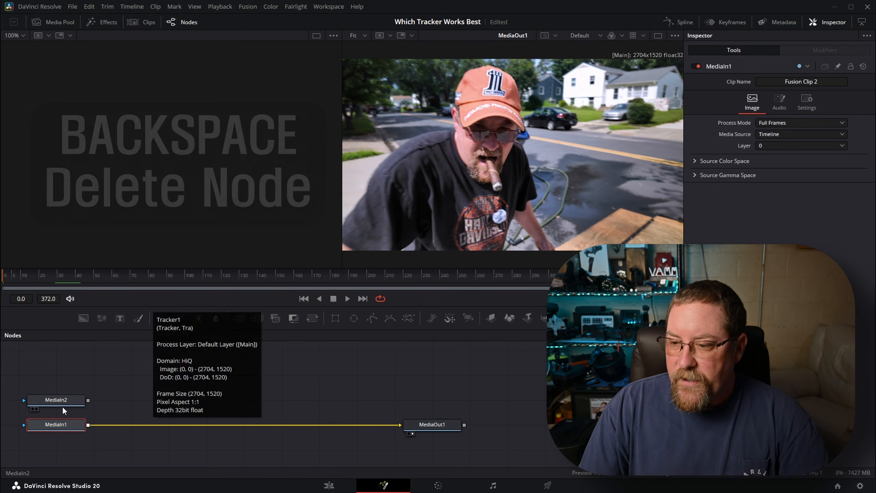
Add a new Tracker node between MediaIn1 and MediaOut1
click(62, 427)
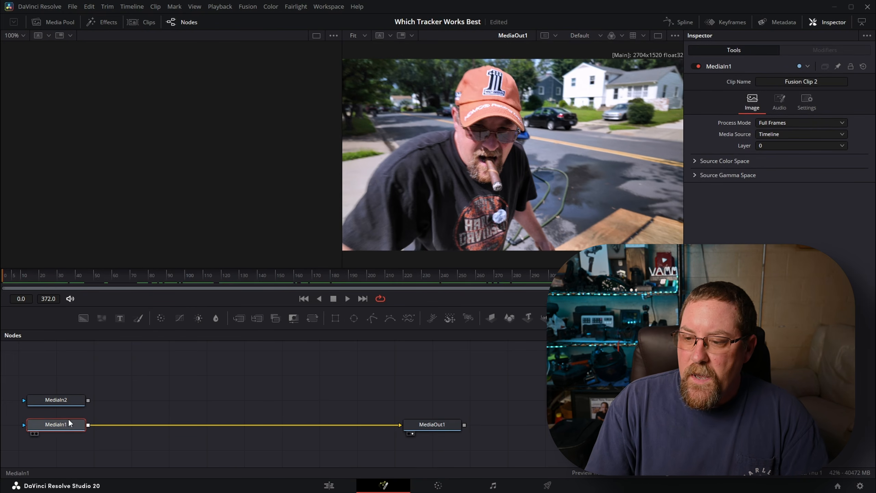
key(shift+space)
text(transftracker)
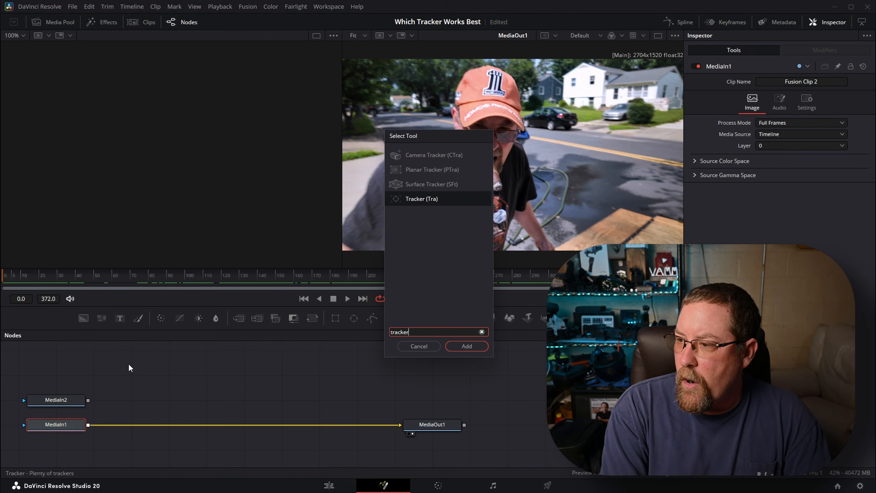
key(Return)
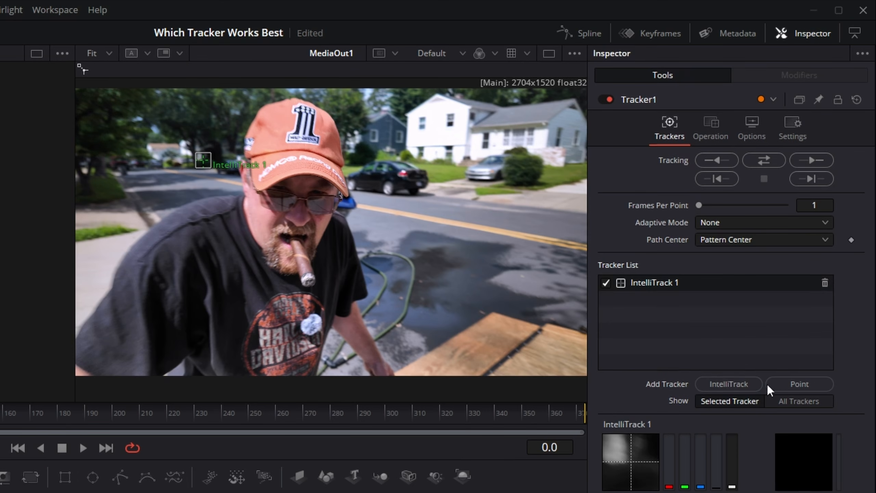
Replace the IntelliTrack 1 tracker with a Point tracker and position it on the cap beside the number 1 logo
click(795, 382)
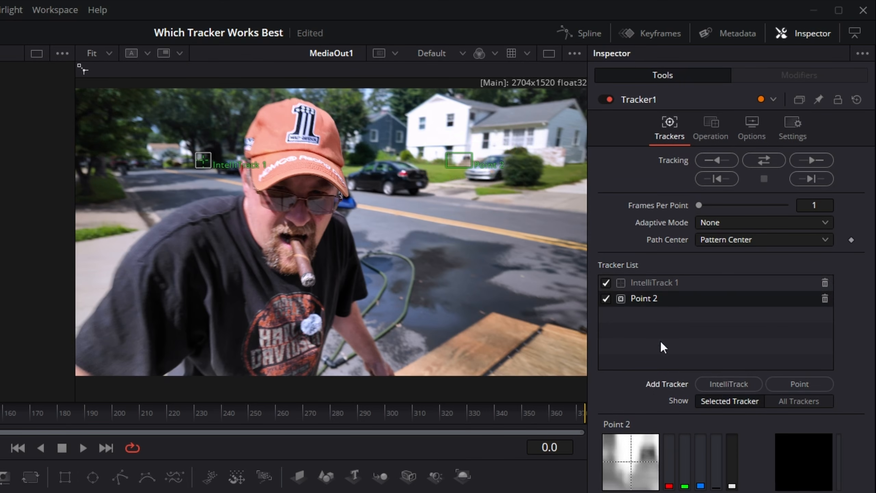
click(825, 283)
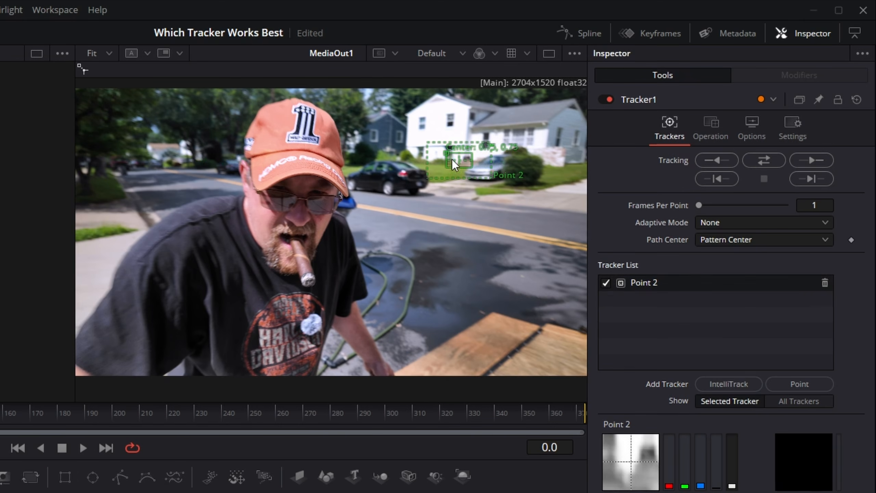
drag(447, 154, 426, 241)
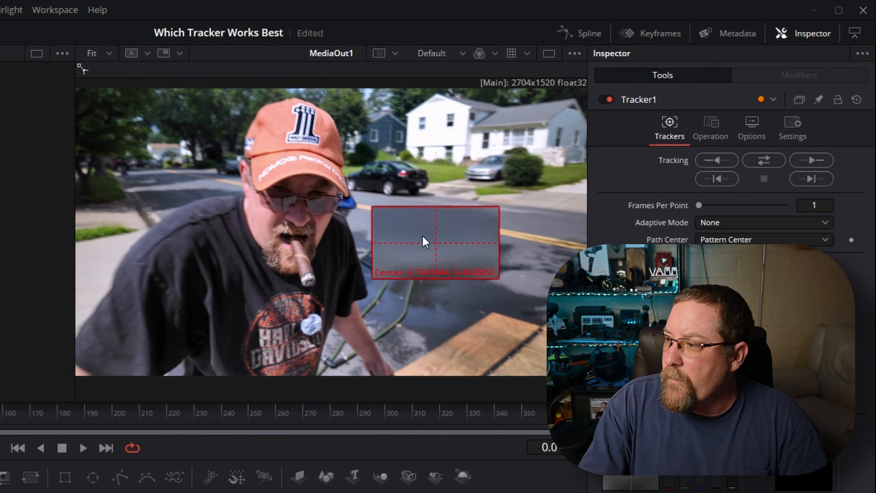
drag(423, 235, 275, 124)
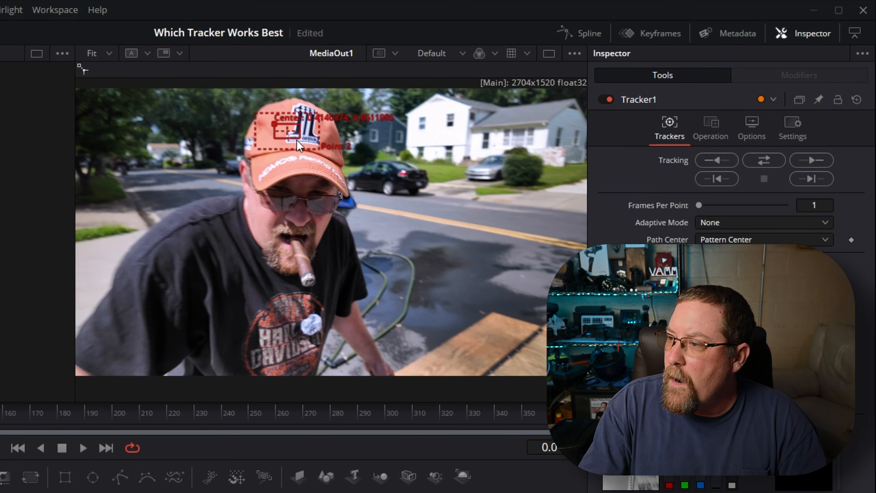
Set the Point tracker's Adaptive Mode to Best match, track it through the clip, and review the track from the first frame
click(724, 219)
click(724, 268)
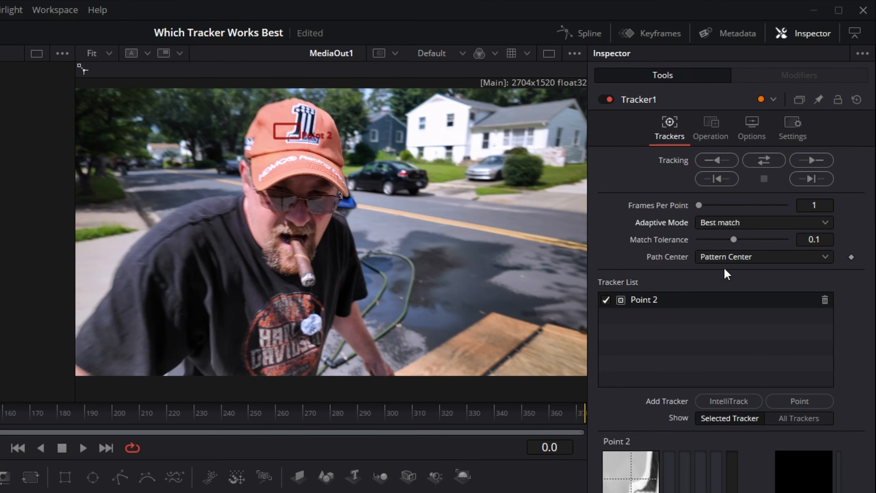
click(753, 158)
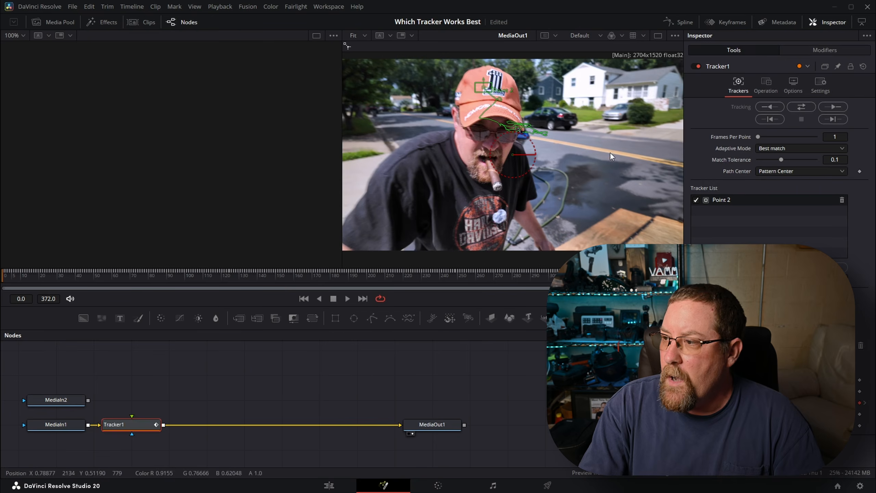
drag(22, 284, 2, 298)
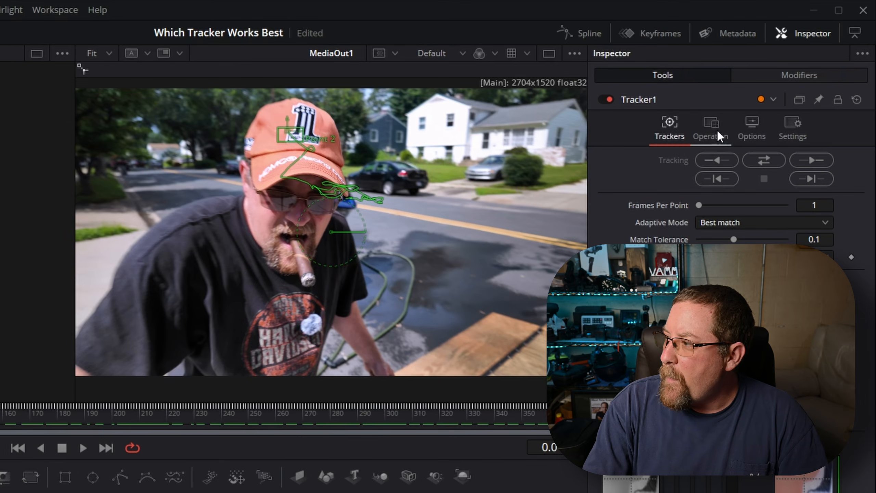
Set the Tracker1 operation to Match Move
click(769, 86)
click(713, 159)
click(725, 192)
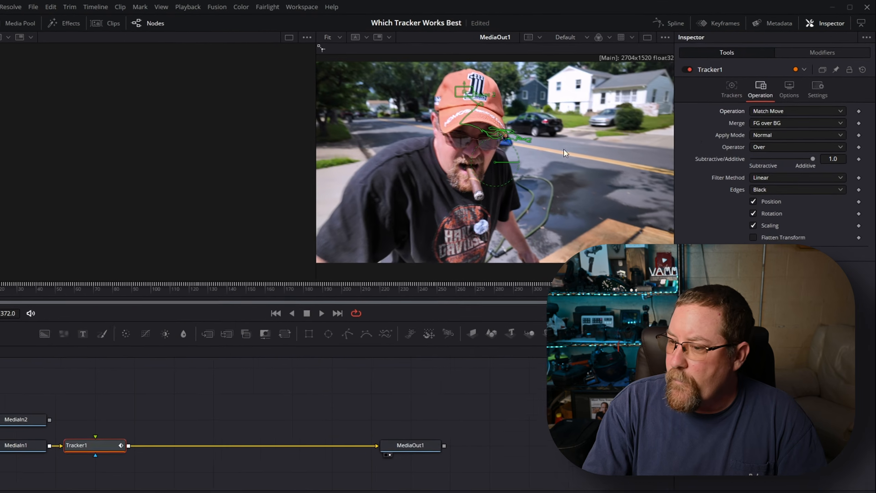
Connect the MediaIn2 output to Tracker1's green foreground input and check the circle's motion over the first frames
click(66, 407)
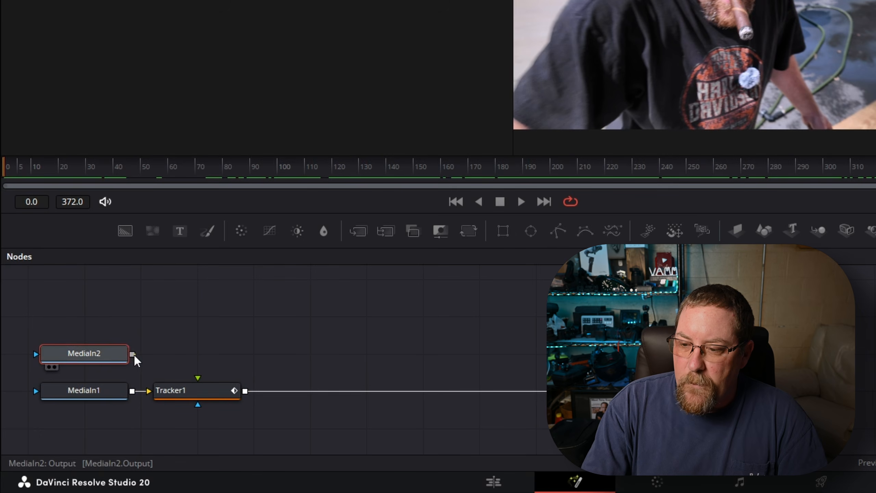
drag(134, 354, 147, 354)
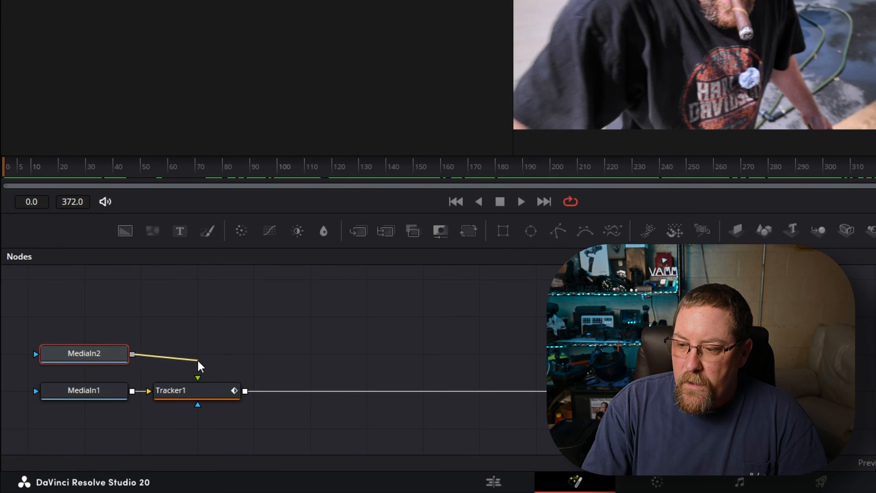
drag(198, 376, 198, 378)
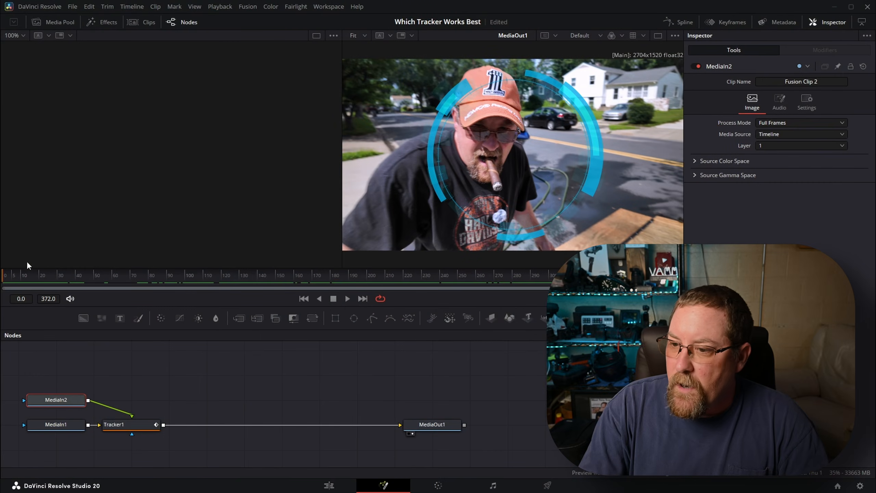
mouse_move(18, 273)
mouse_down()
mouse_move(299, 277)
mouse_move(57, 261)
mouse_move(4, 274)
mouse_up()
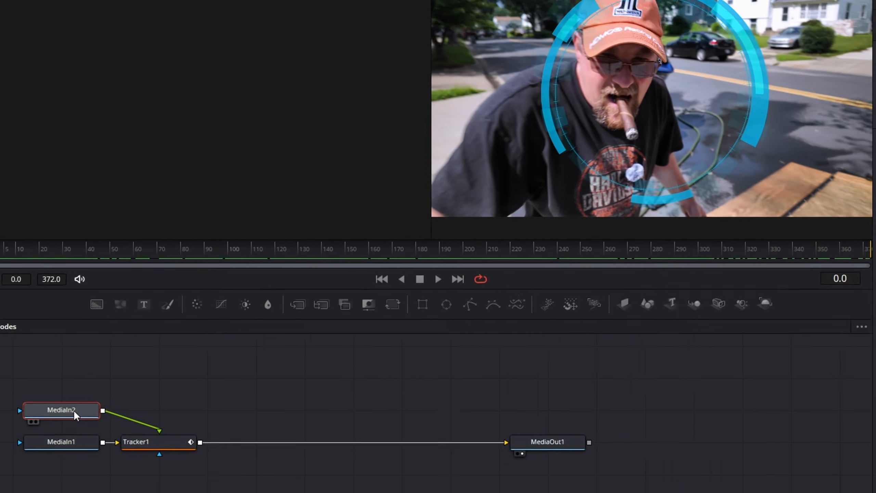
Insert a Transform (Xf) node between MediaIn2 and Tracker1
key(shift+space)
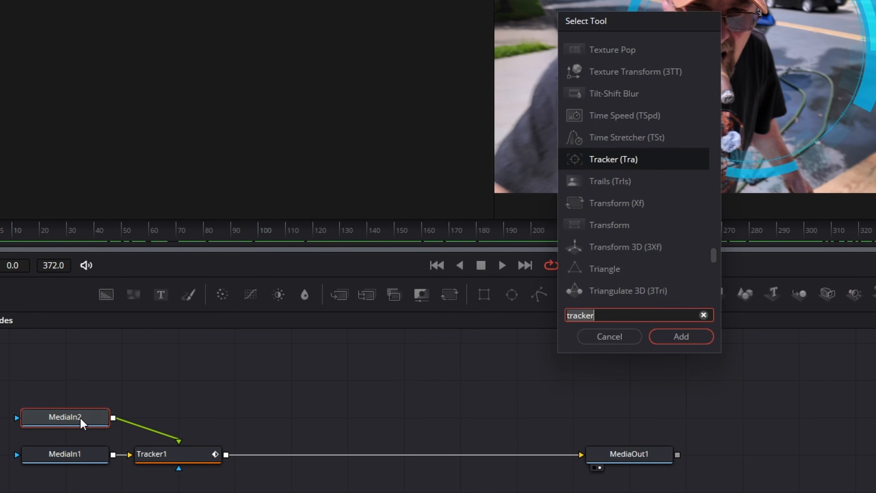
key(BackSpace)
key(BackSpace)
key(BackSpace)
key(BackSpace)
text(nsf)
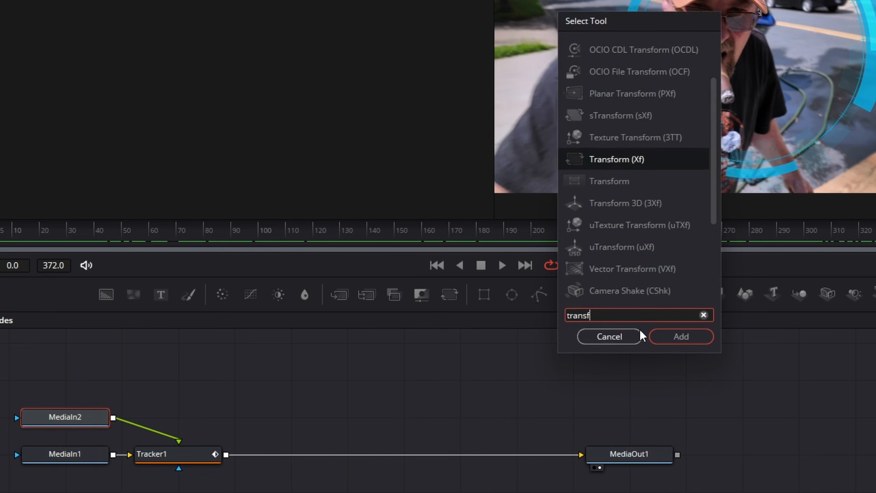
click(668, 334)
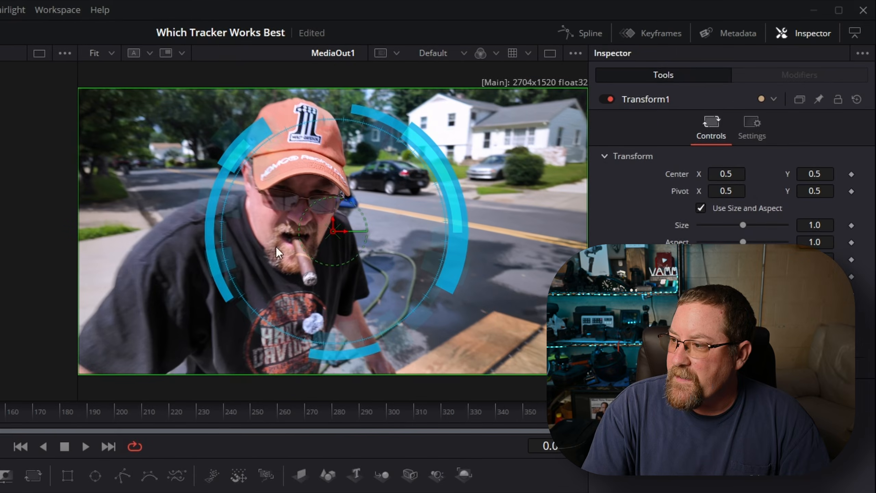
Center the circle on the man's face at about X 0.43, Y 0.67 and keyframe Center and Size at frame 0
drag(331, 230, 295, 181)
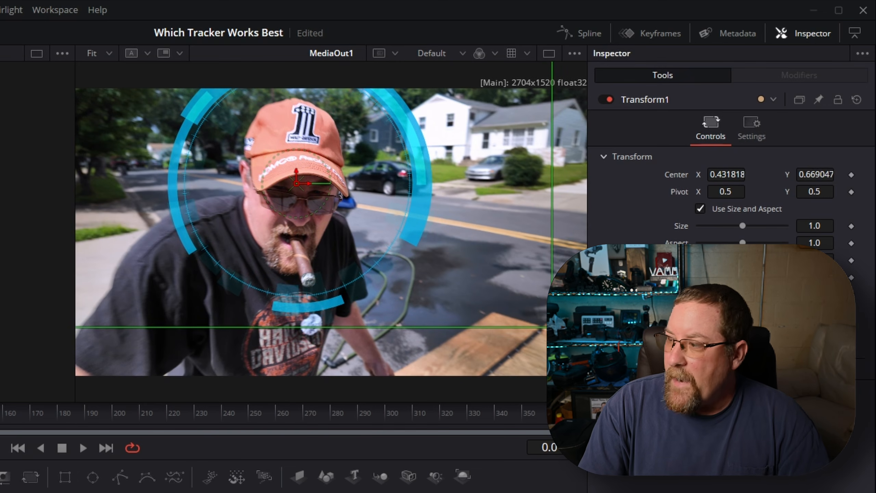
click(851, 175)
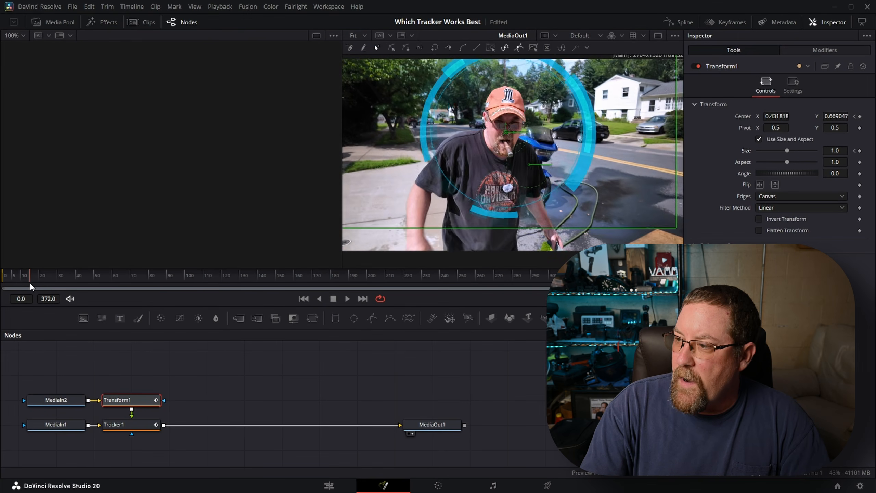
At frame 80, shrink the circle to size 0.346 and center it on the man's head at about X 0.39, Y 0.83
drag(30, 283, 150, 306)
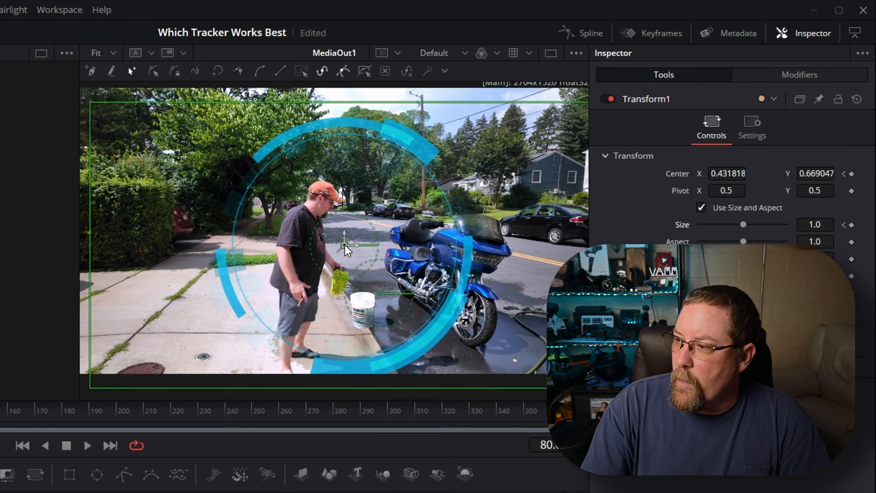
drag(520, 164, 502, 130)
drag(316, 196, 319, 198)
drag(819, 228, 751, 228)
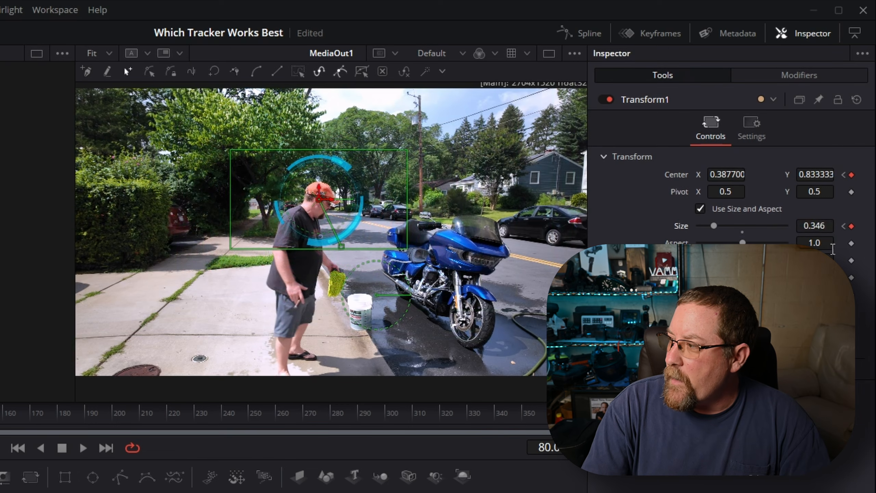
Recenter the circle on the man's head near frame 100, keyframe Center and Size at frame 187, and recenter it near frame 198
drag(85, 300, 192, 291)
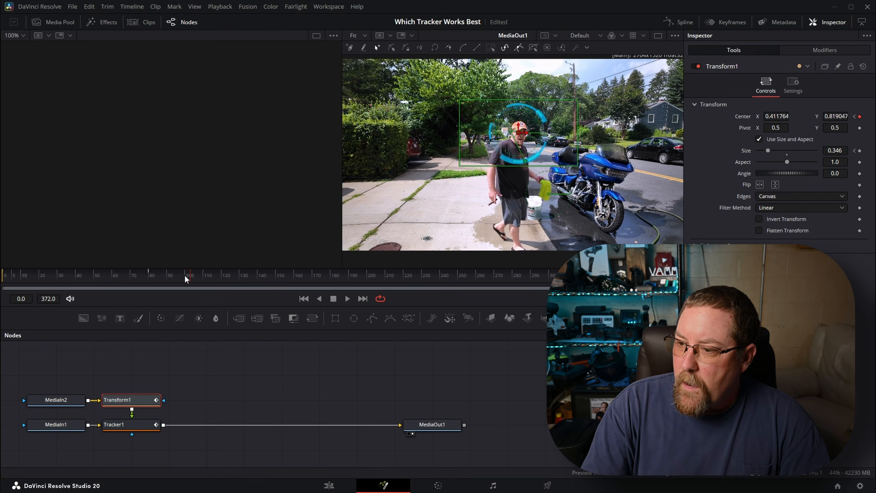
drag(199, 278, 343, 372)
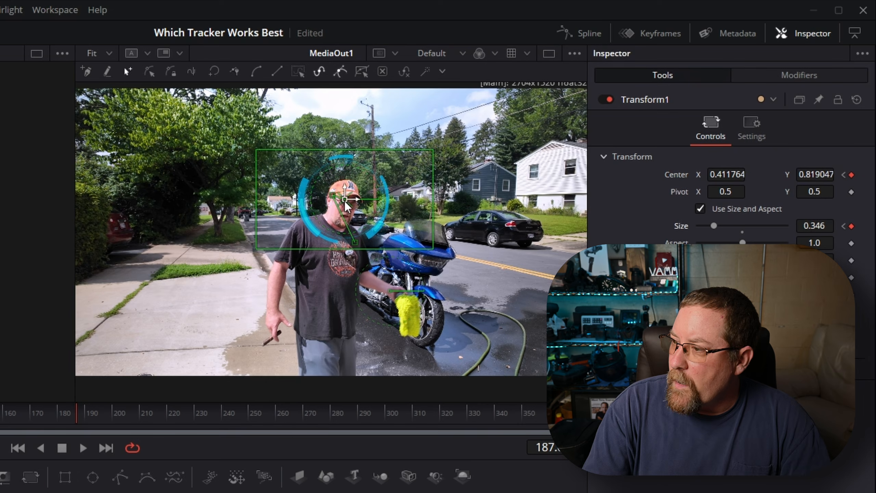
drag(80, 413, 115, 417)
drag(328, 208, 314, 203)
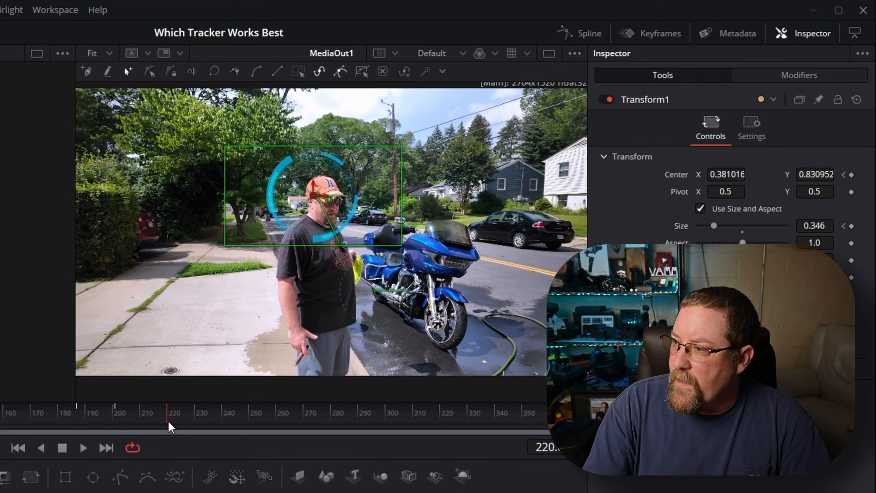
Keyframe the circle's Center at frame 221, move it onto the man's head near frame 227, and keyframe it again at frame 242
drag(169, 420, 171, 428)
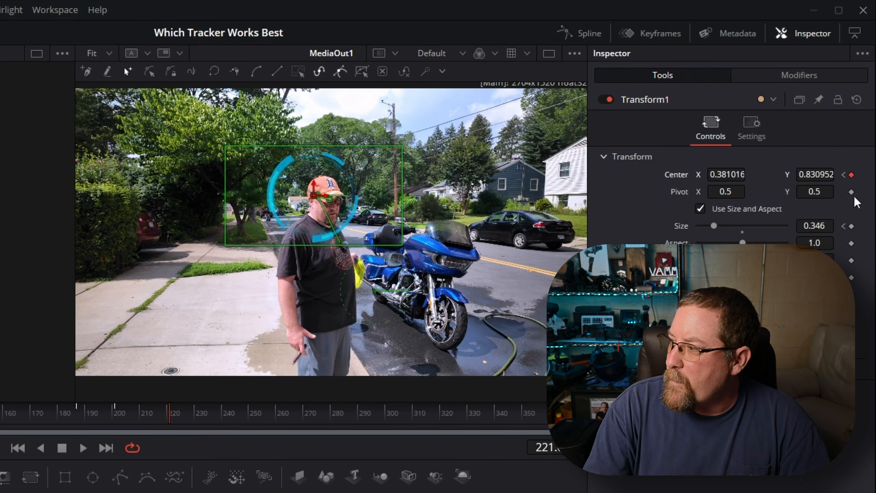
drag(179, 412, 195, 416)
drag(322, 191, 338, 199)
drag(202, 410, 230, 419)
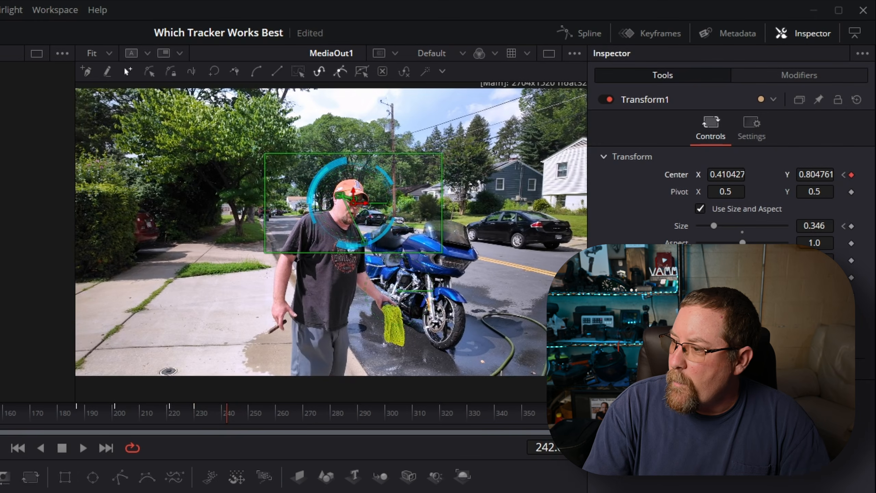
Recenter the circle on the man's head at frame 249 (about 0.37, 0.82) and at frame 296 (about 0.41, 0.85)
drag(241, 409, 246, 412)
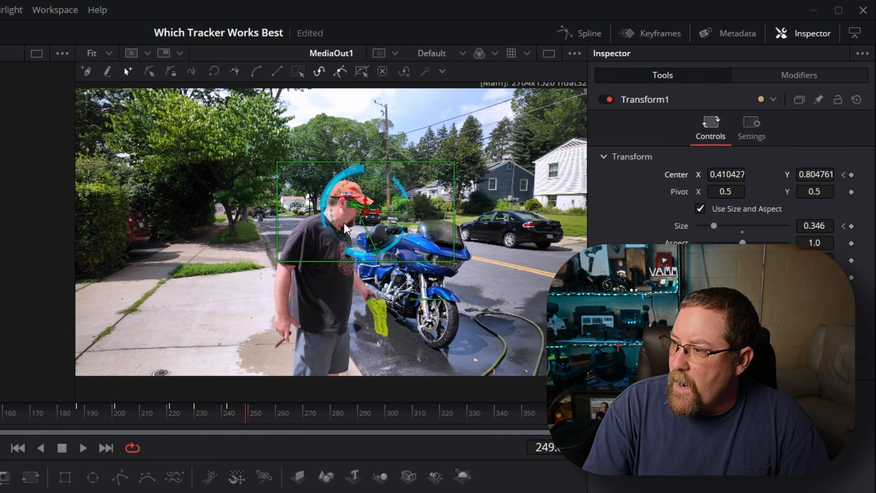
drag(346, 207, 345, 206)
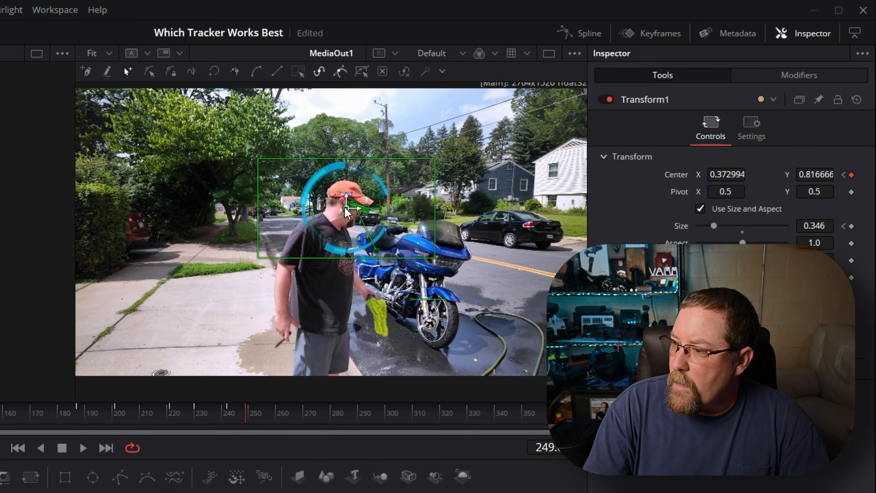
drag(246, 419, 375, 416)
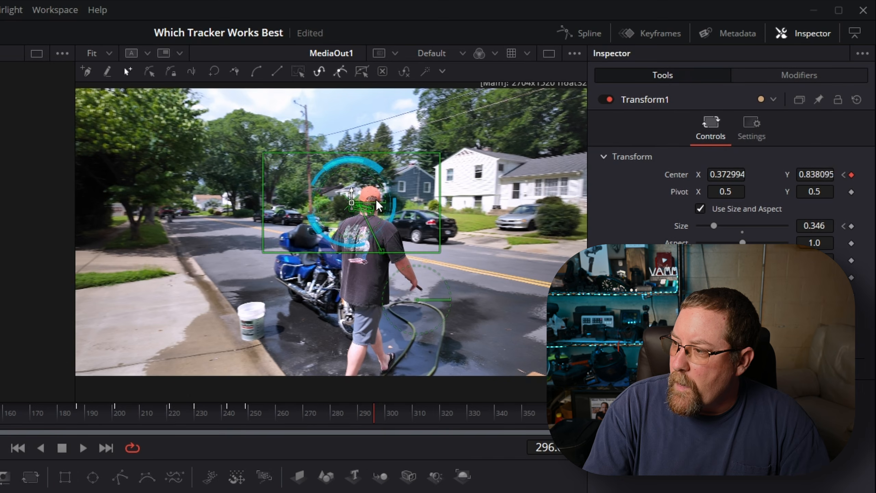
drag(353, 202, 367, 198)
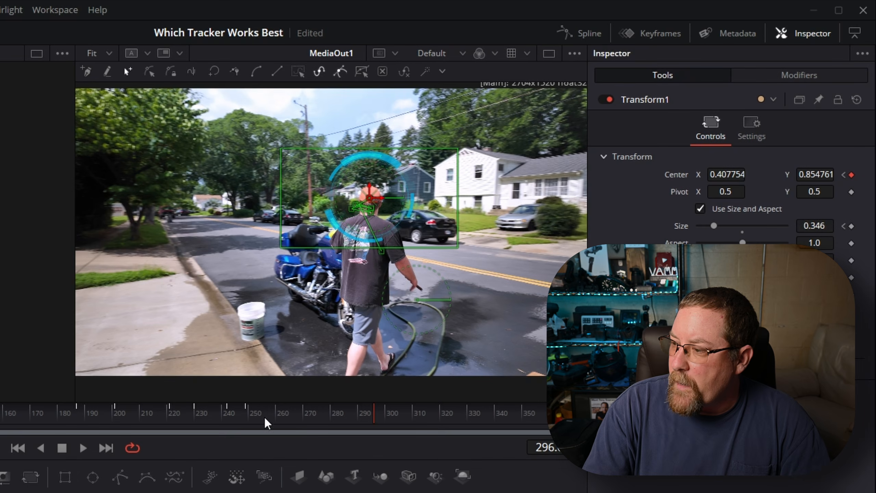
Keyframe the circle's Size at frame 249 and reduce it to 0.25 near frame 296
click(246, 411)
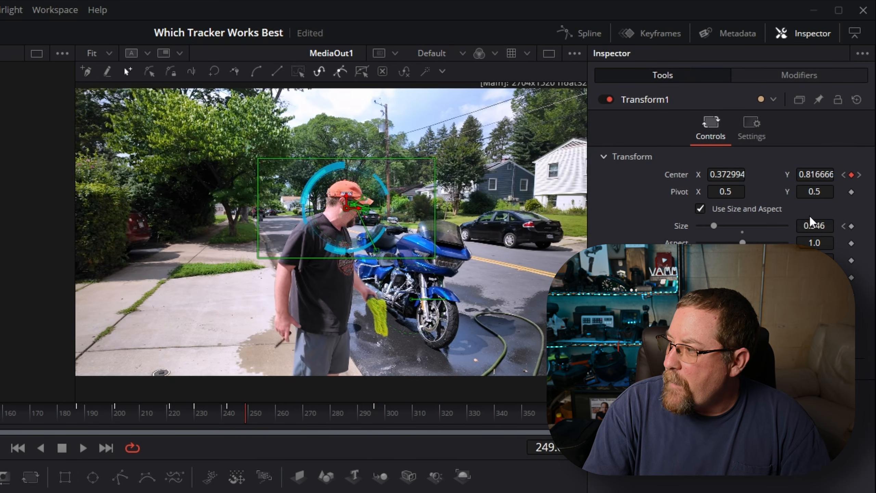
drag(299, 411, 376, 409)
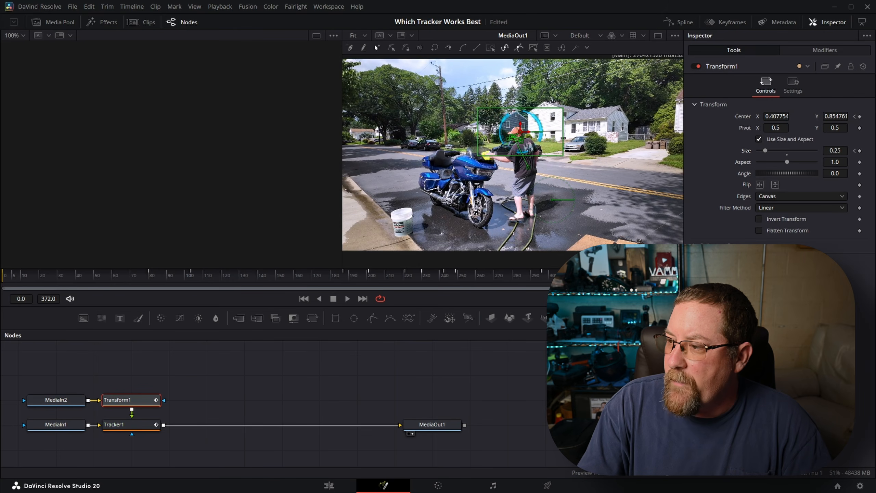
Play Fusion Clip 2 full screen on the Edit page to review the circle following the man
click(329, 487)
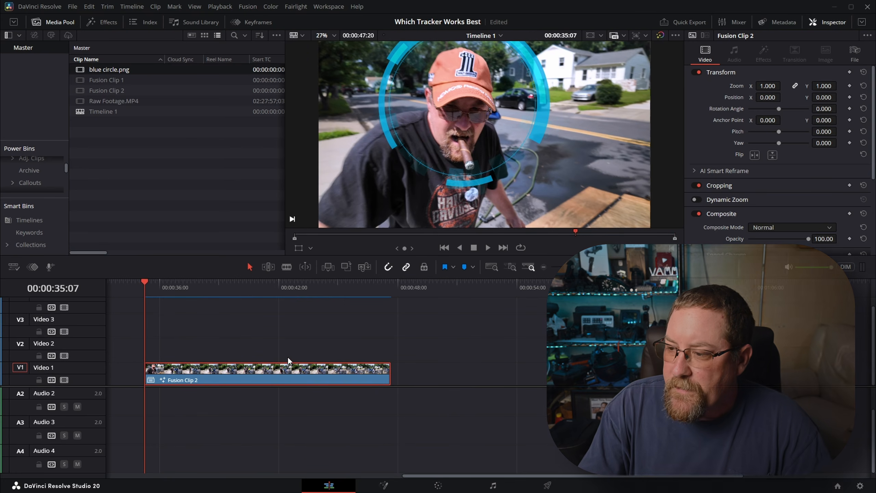
key(ctrl+f)
key(space)
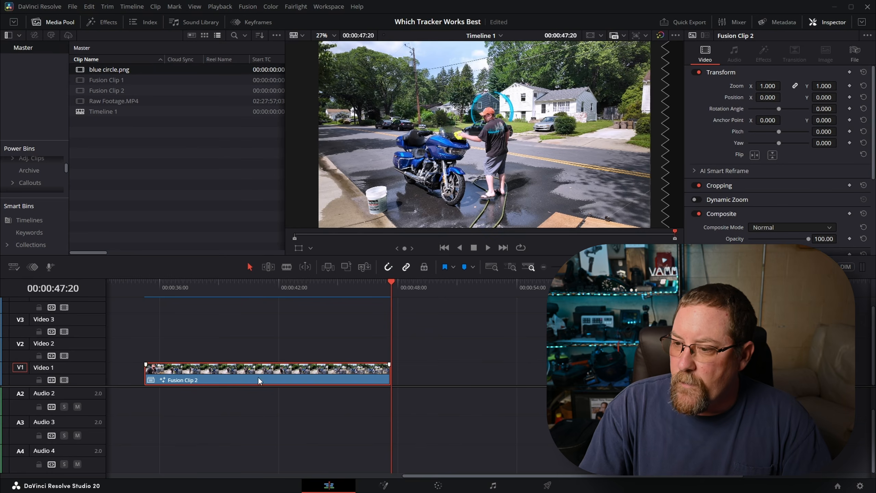
Open Fusion Clip 2 in Fusion from its first frame and show Transform1's Center displacement and Size curves in the Spline editor
click(142, 287)
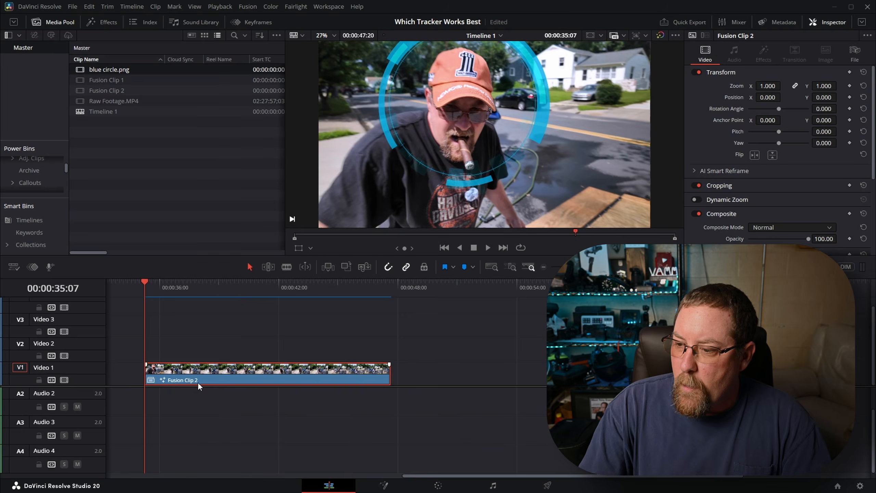
click(389, 486)
click(137, 403)
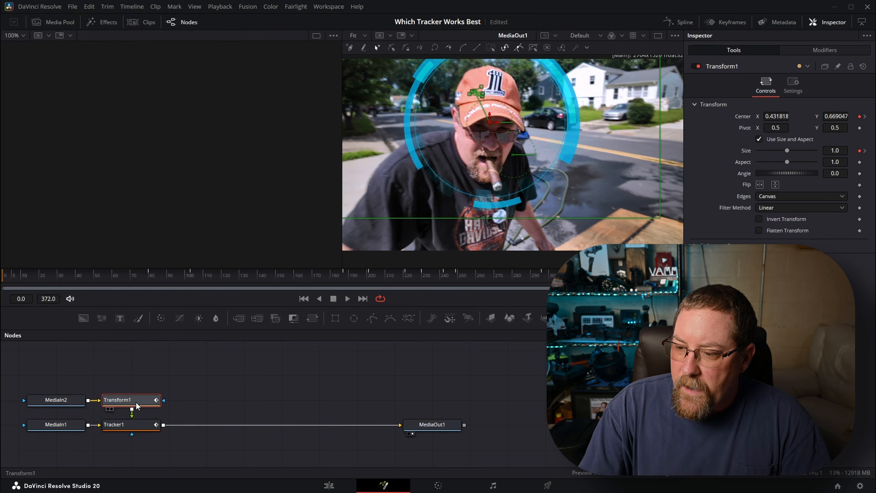
click(677, 22)
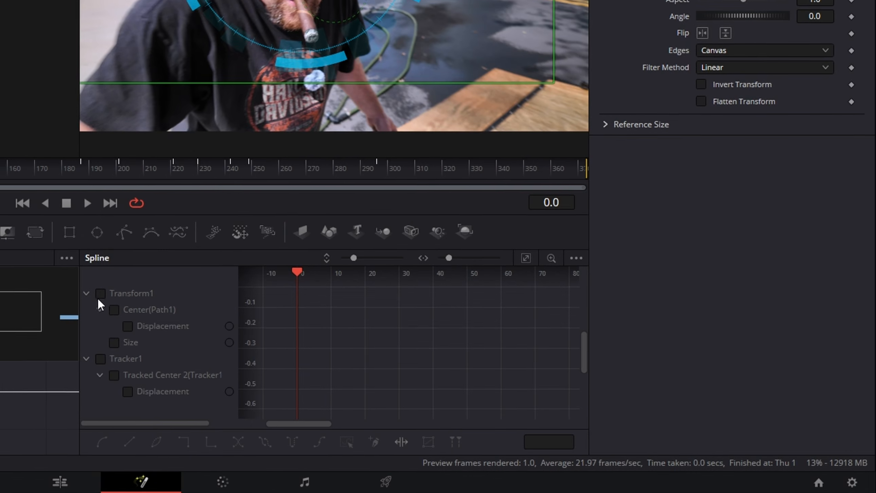
click(356, 359)
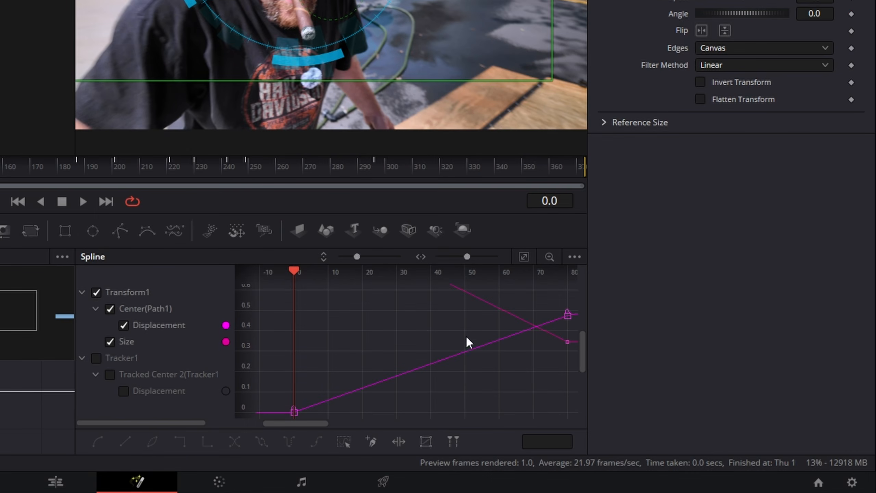
click(524, 256)
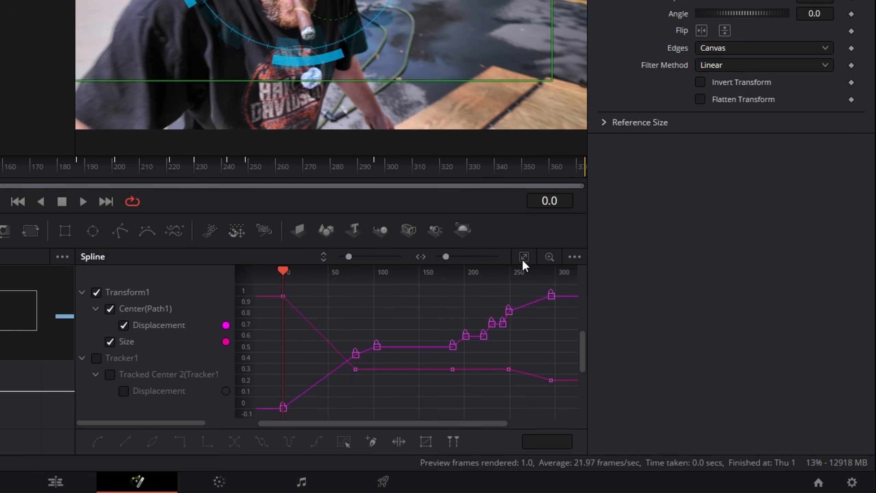
Select all of Transform1's Center displacement and Size keyframes in the Spline editor and flatten them
drag(265, 288, 537, 376)
drag(576, 411, 575, 415)
key(f)
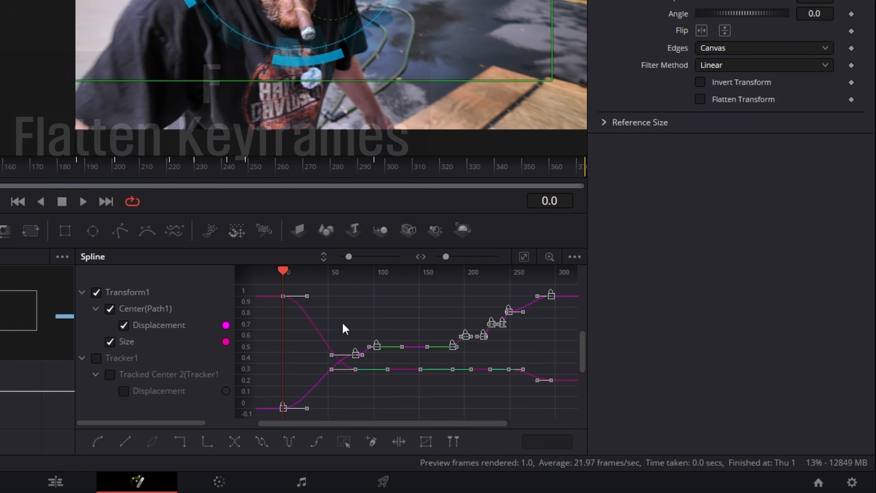
Play Fusion Clip 2 from its start on the Edit page to review the circle's motion with the flattened keyframes
click(55, 482)
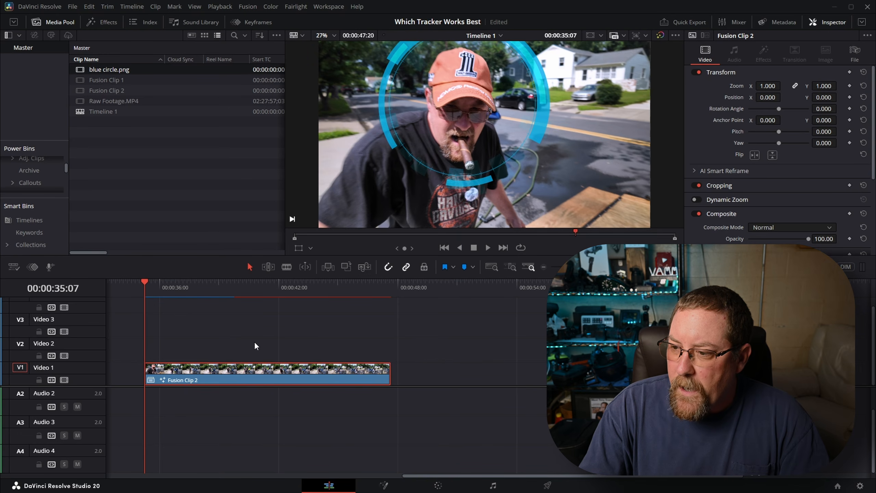
key(space)
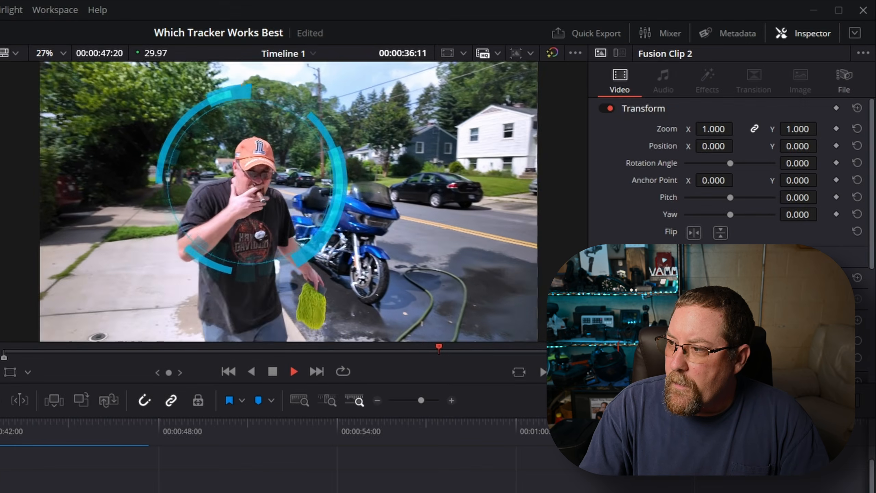